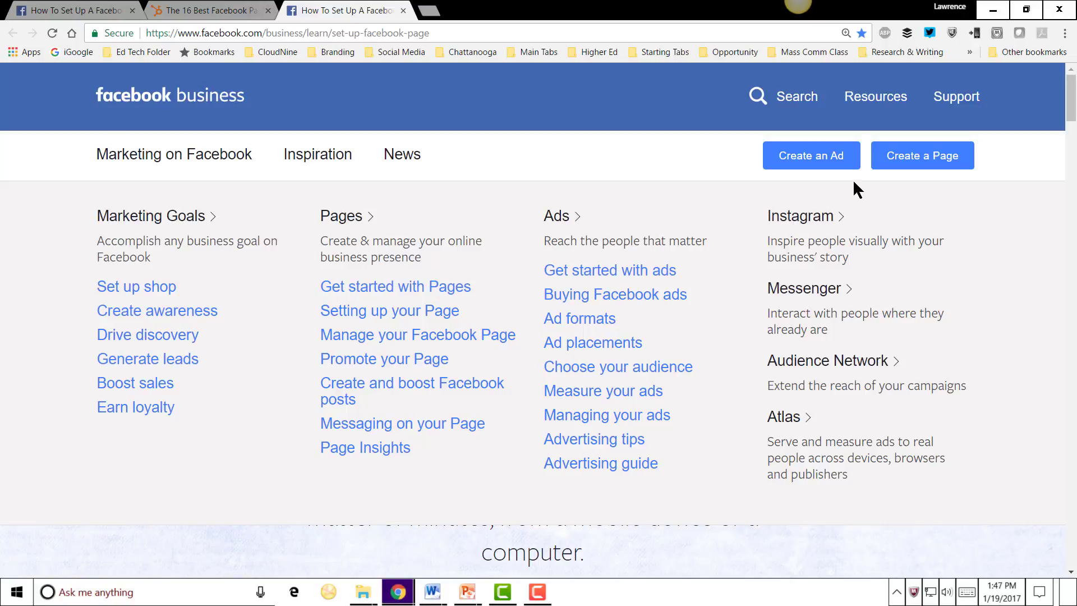
# - Start creating a new Facebook Page and choose the Company, Organization or Institution page type
pyautogui.click(938, 154)
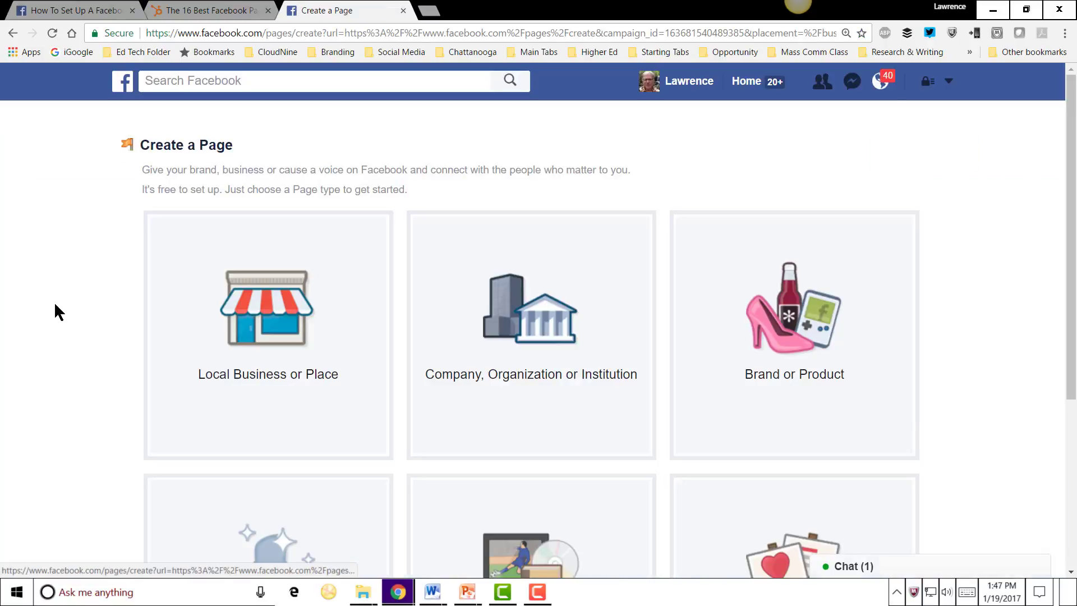
pyautogui.scroll(-1, 54, 301)
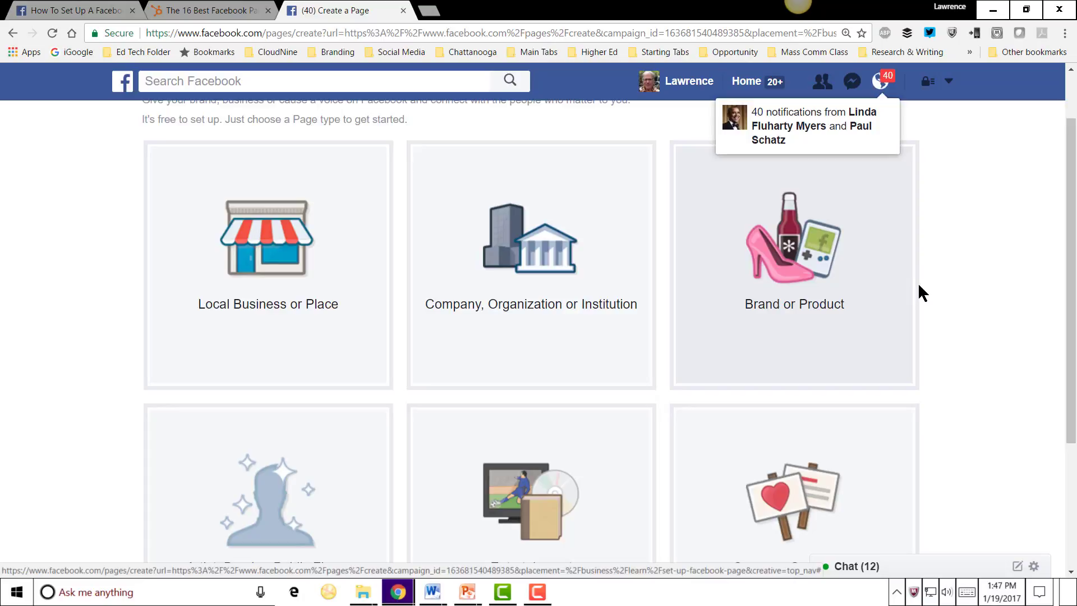
pyautogui.scroll(-2, 918, 289)
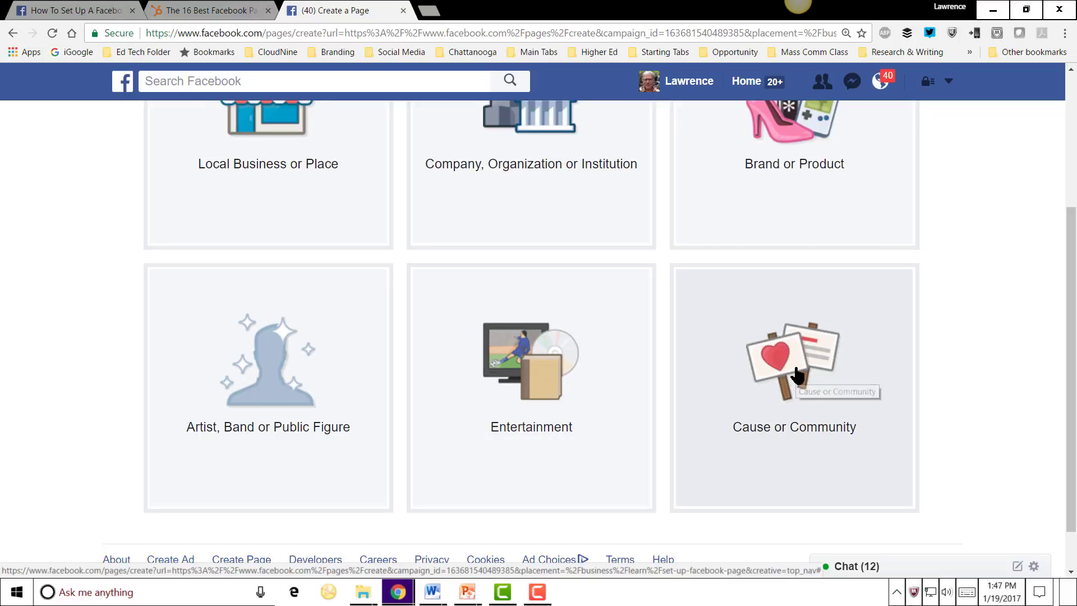
pyautogui.scroll(1, 796, 375)
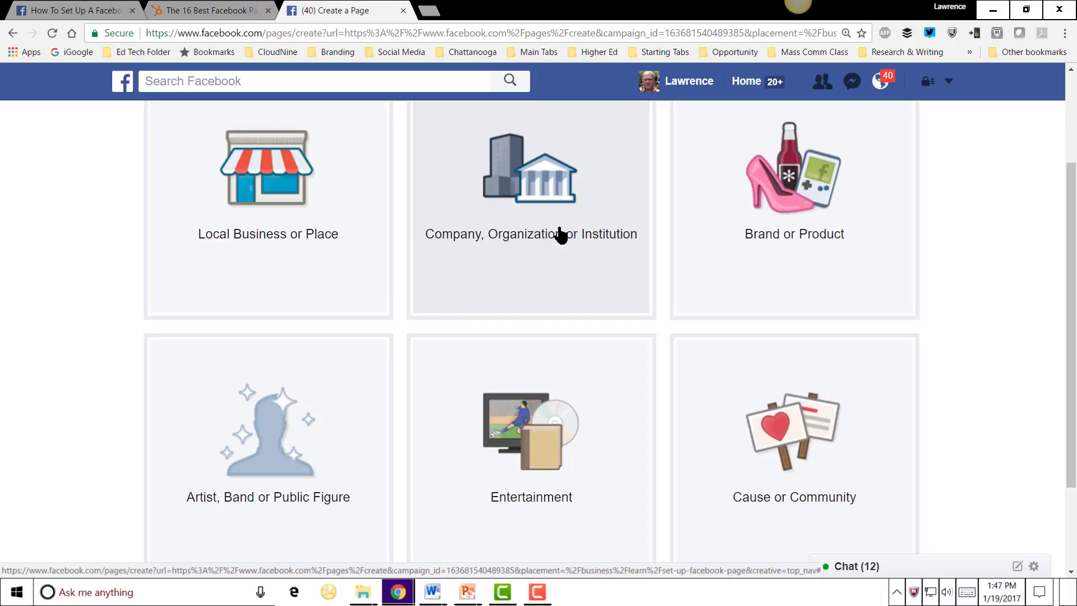
pyautogui.click(534, 191)
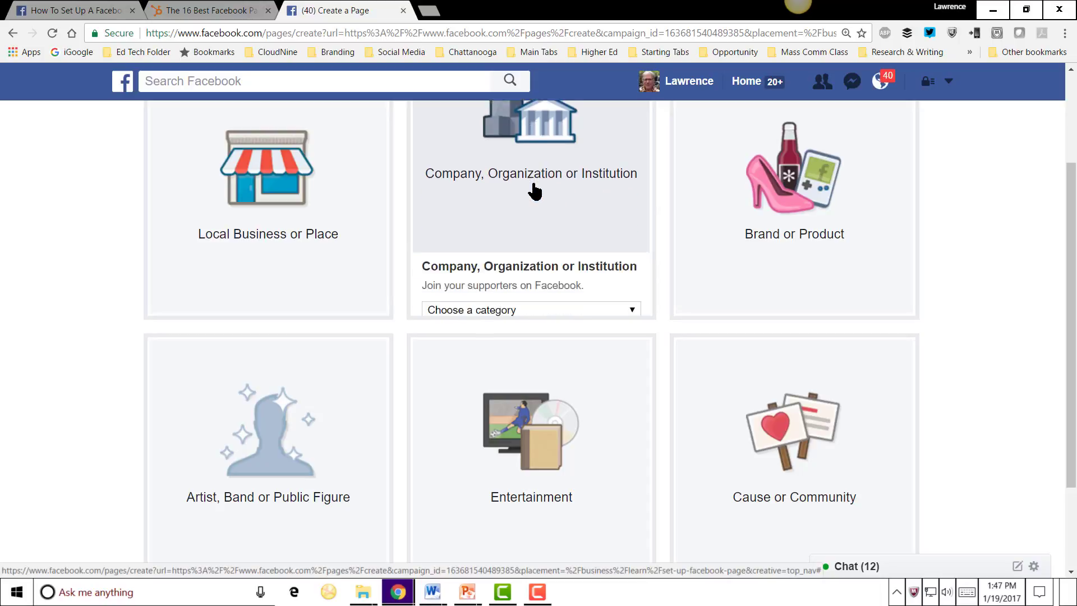
pyautogui.scroll(3, 552, 268)
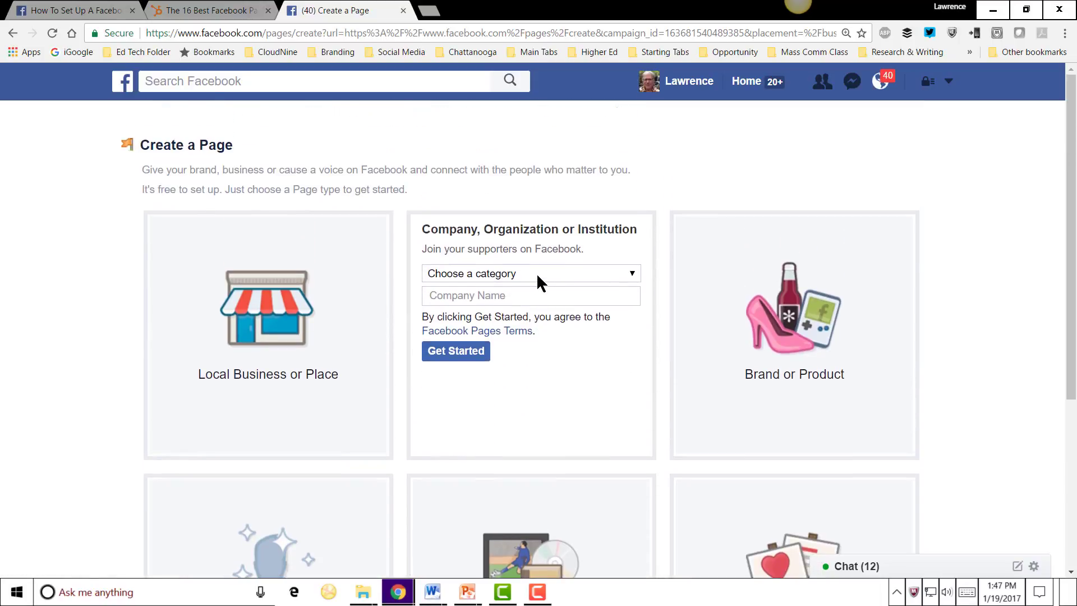
# - Set the category of the company, organization or institution page to Cause
pyautogui.click(504, 273)
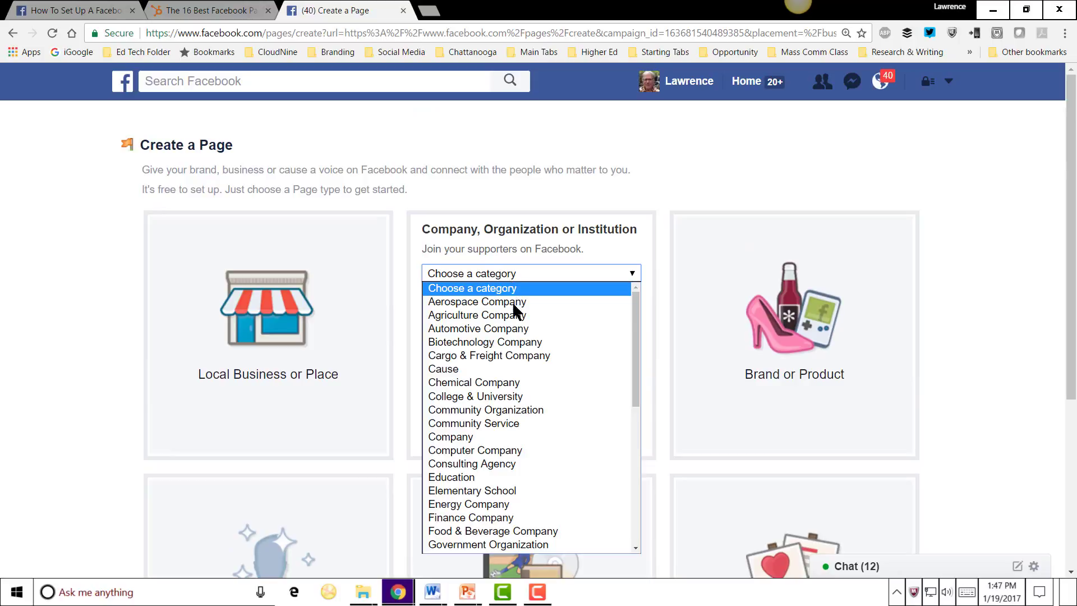
pyautogui.scroll(-3, 517, 342)
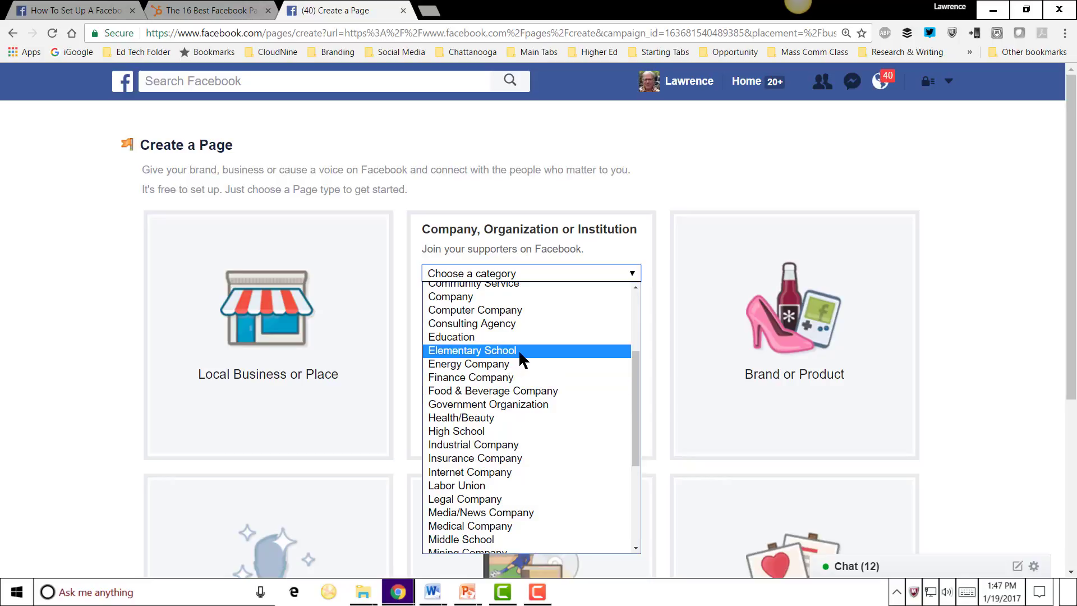
pyautogui.scroll(-4, 518, 350)
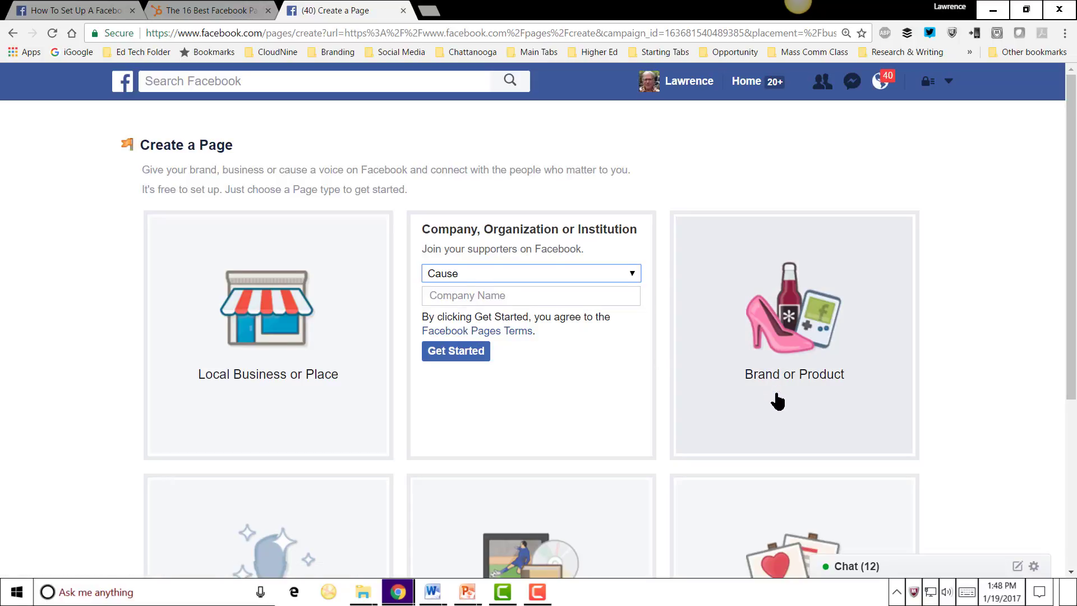
pyautogui.scroll(-2, 775, 400)
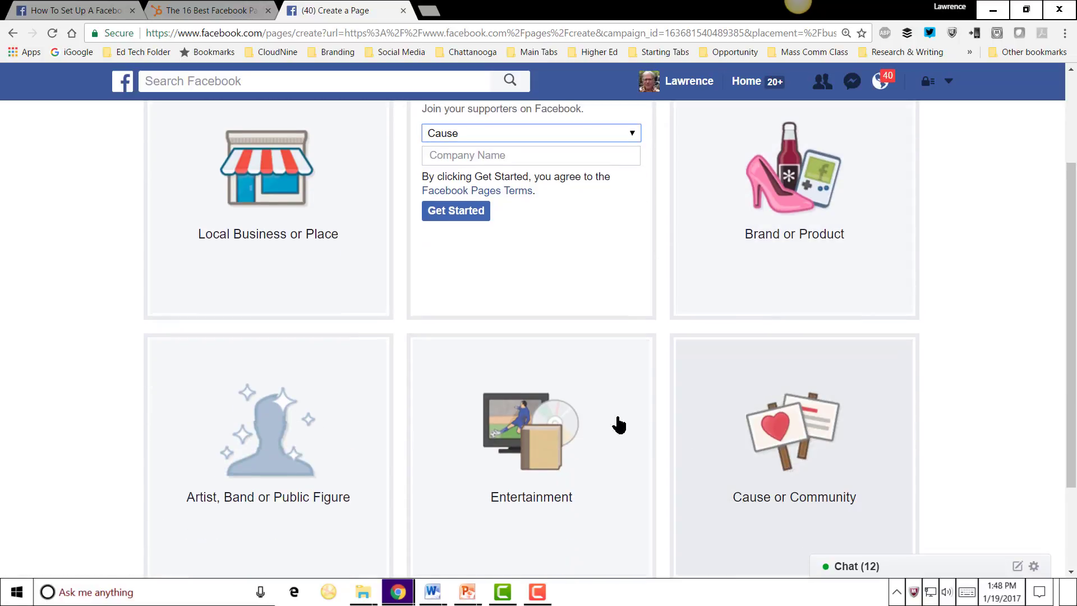
pyautogui.scroll(1, 548, 396)
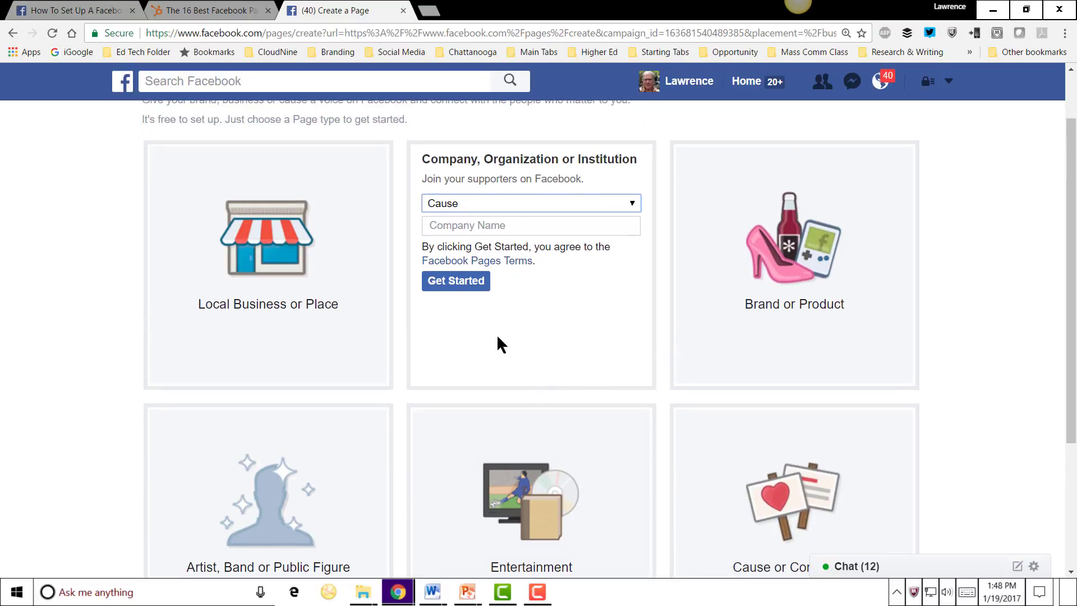
# - Name the page "Save the Walnuts" and create it
pyautogui.click(468, 230)
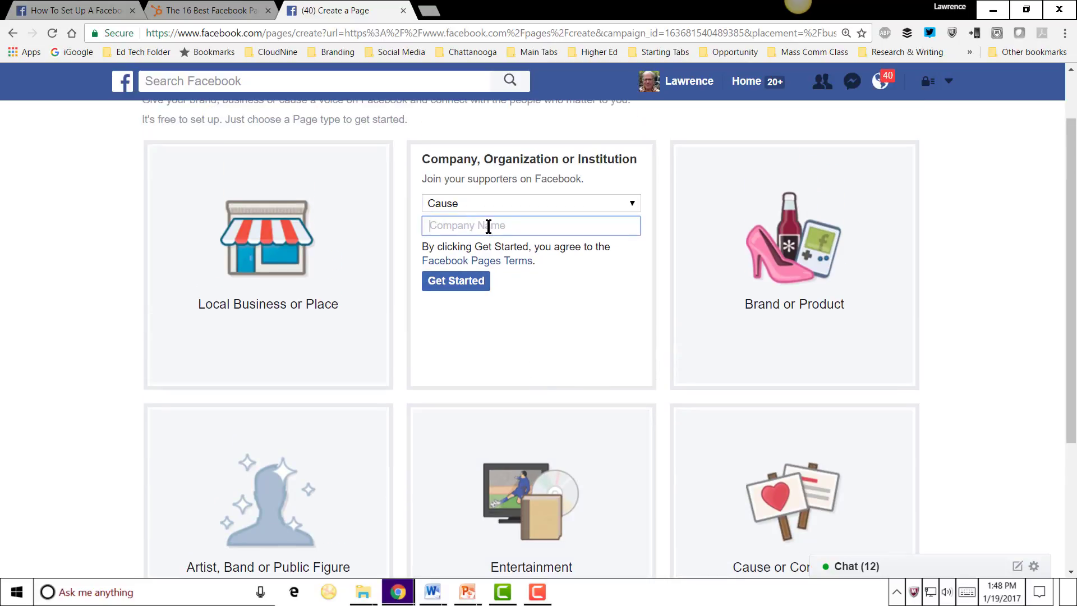
pyautogui.write('Save the Walnuts')
pyautogui.click(474, 282)
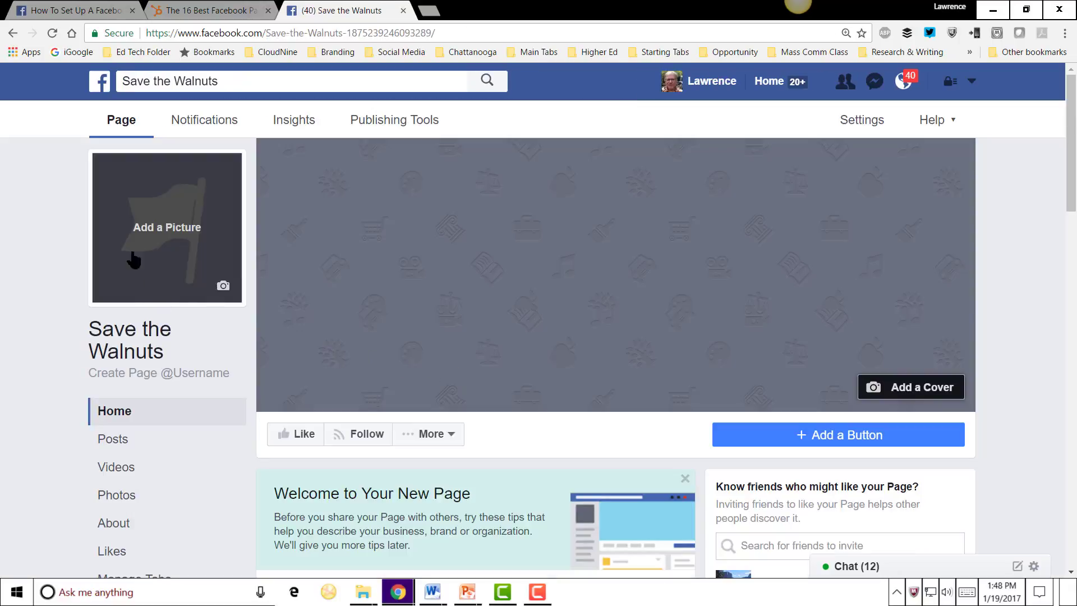
# - Look over the new page's layout, side sections and the suggested setup tips
pyautogui.scroll(-3, 365, 313)
pyautogui.click(429, 293)
pyautogui.click(276, 353)
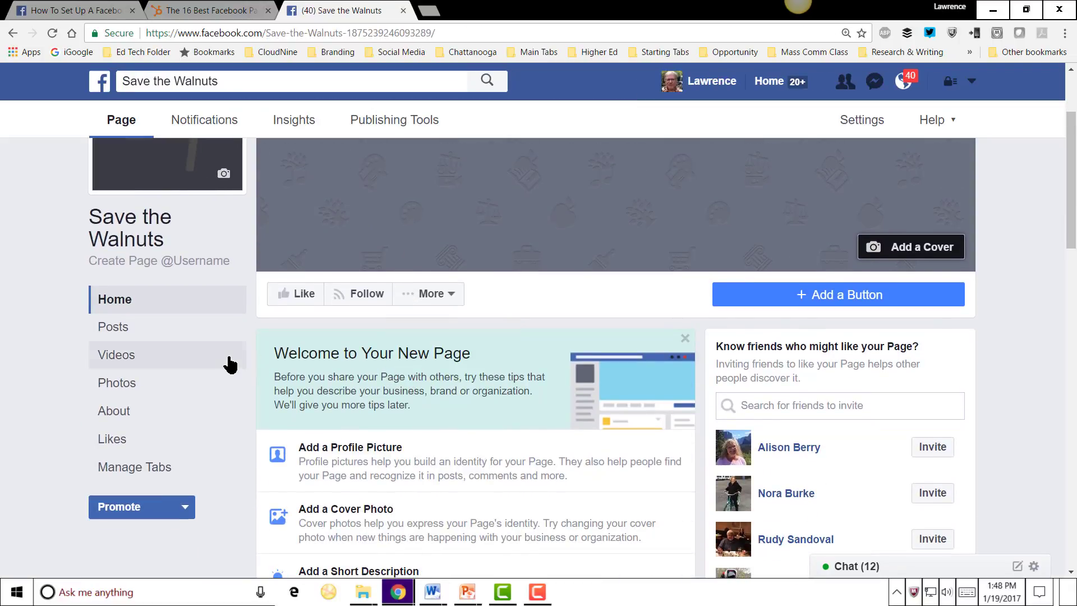
pyautogui.scroll(-3, 305, 376)
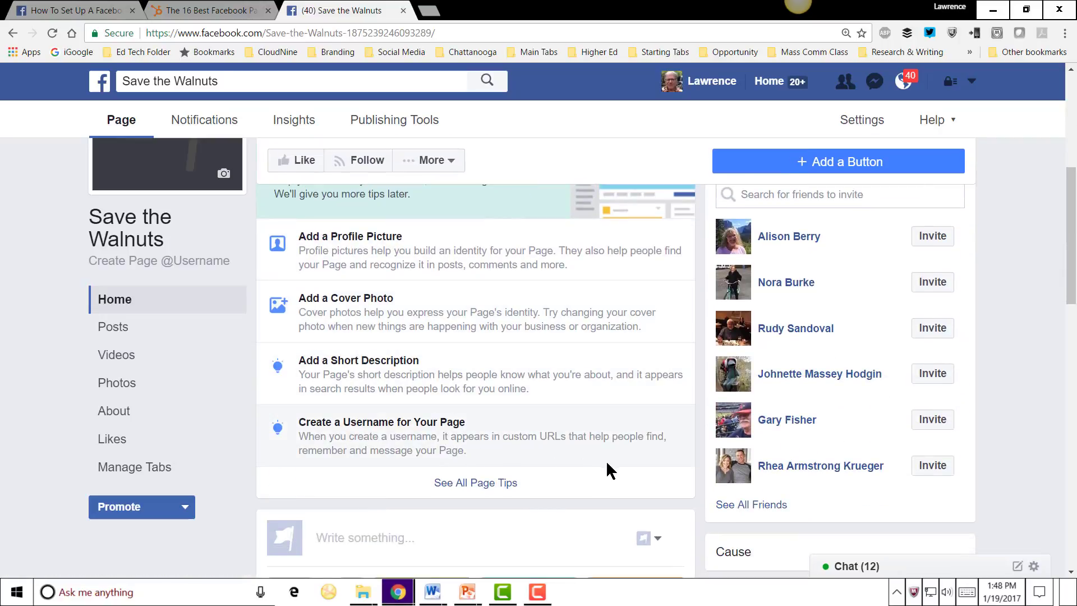
pyautogui.scroll(5, 609, 460)
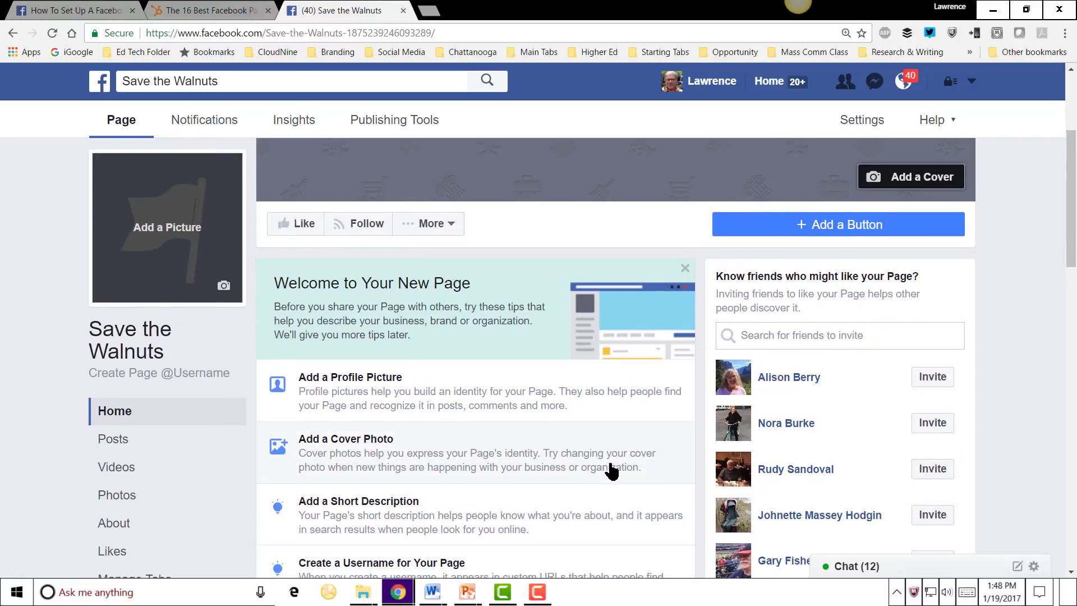
pyautogui.scroll(-2, 473, 433)
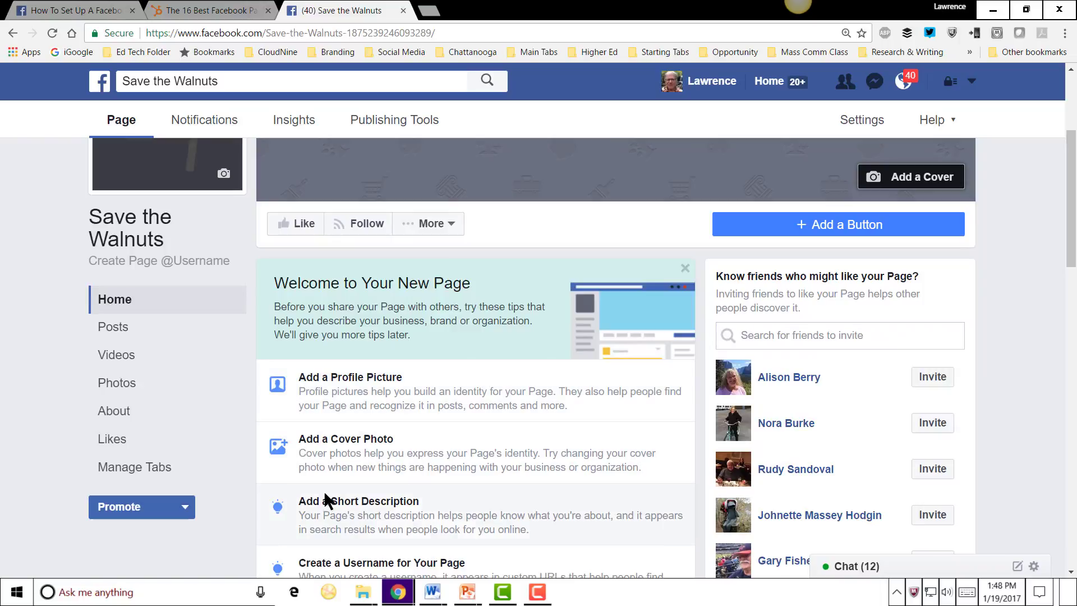
pyautogui.scroll(1, 553, 505)
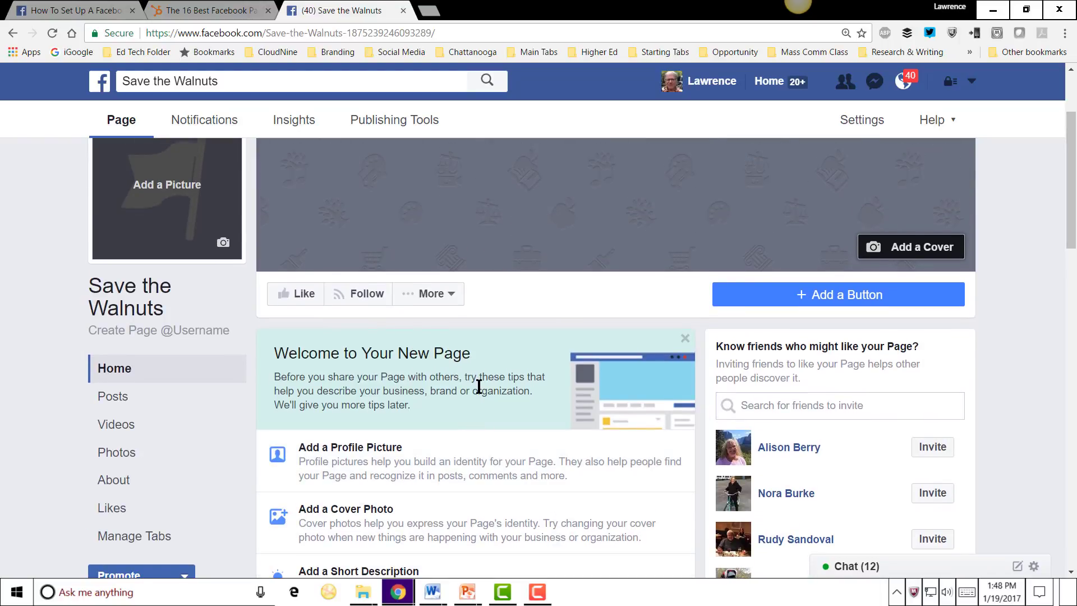
pyautogui.scroll(-2, 477, 390)
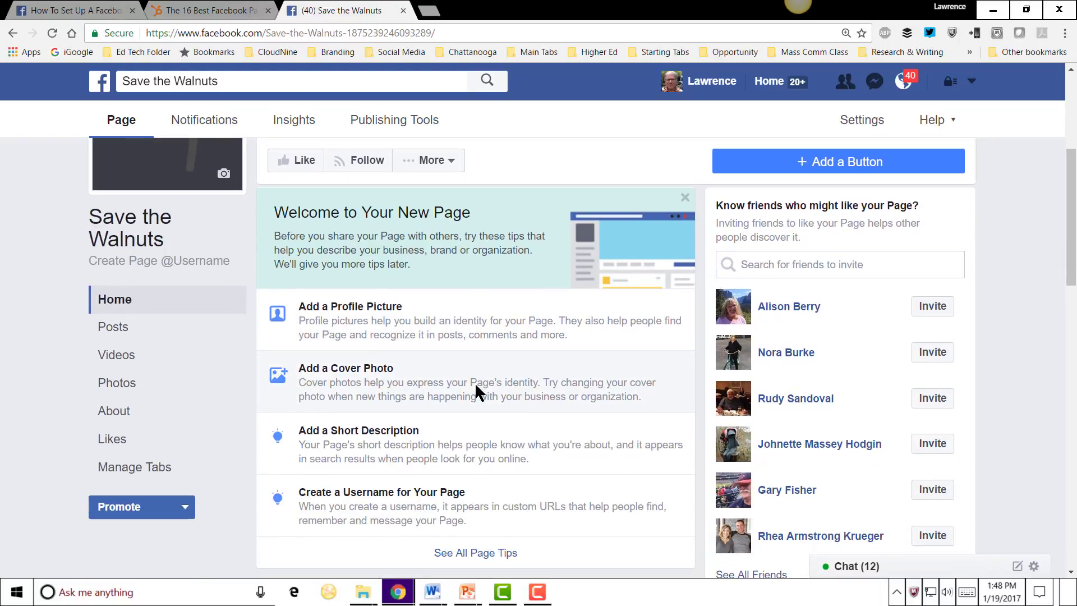
# - Add the short description "Saving indigenous walnut trees" to the page and save it
pyautogui.scroll(-1, 475, 388)
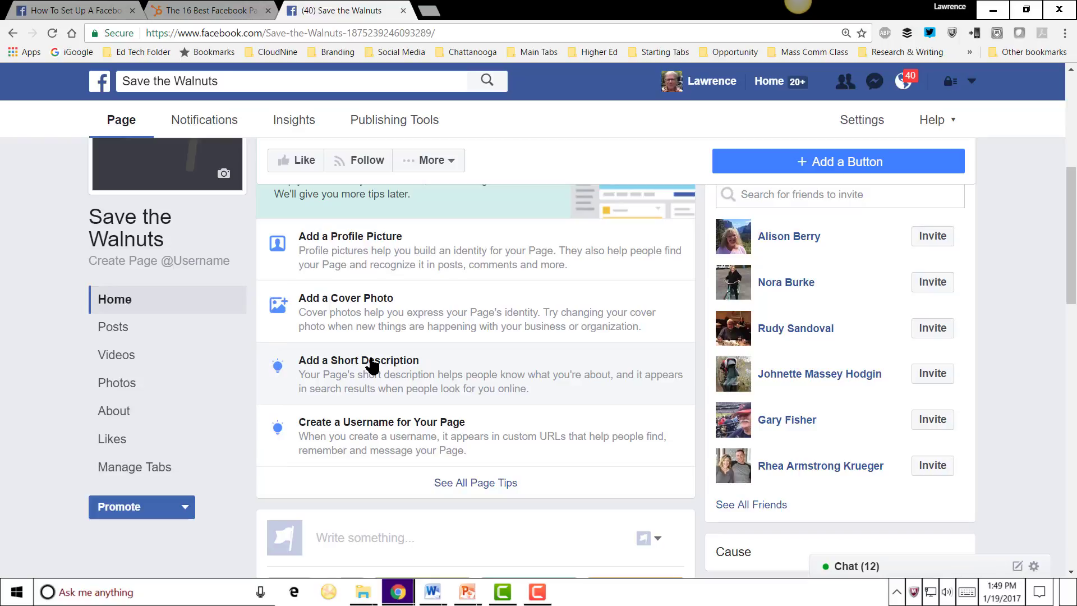
pyautogui.click(372, 365)
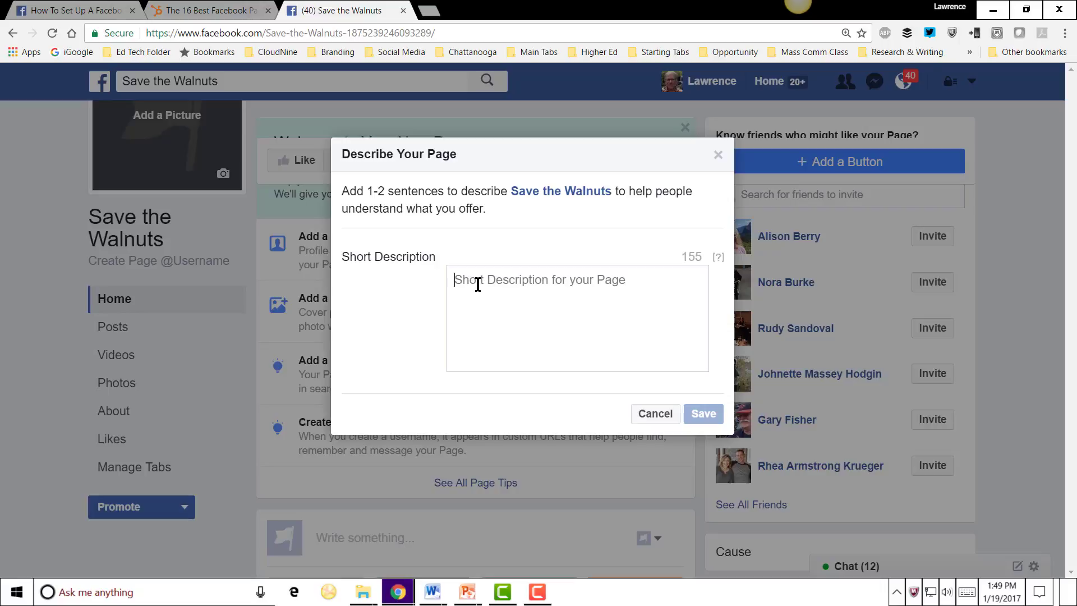
pyautogui.write('Saving indigenous walnut trees')
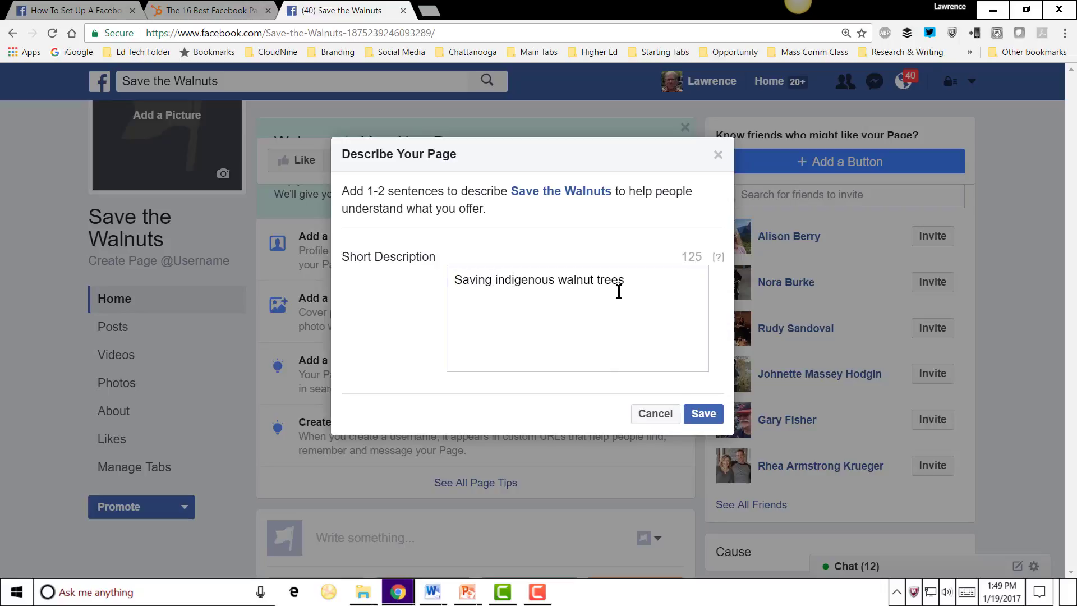
pyautogui.click(705, 415)
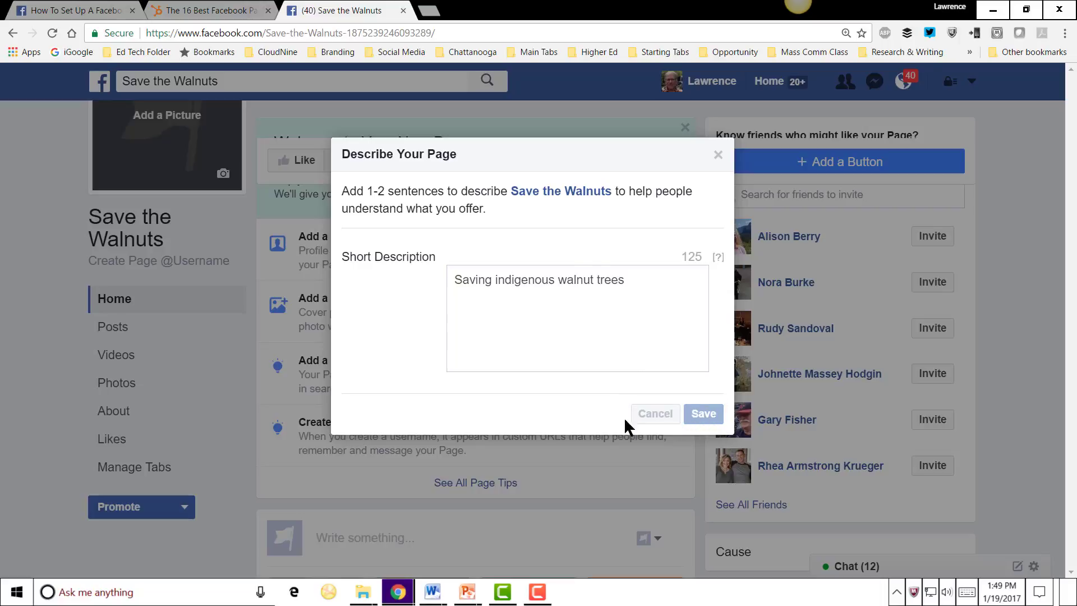
# - Upload the headshot "LGM Head 01 sq" from the LGM Headshots folder under Millers as the page's profile picture
pyautogui.scroll(3, 422, 336)
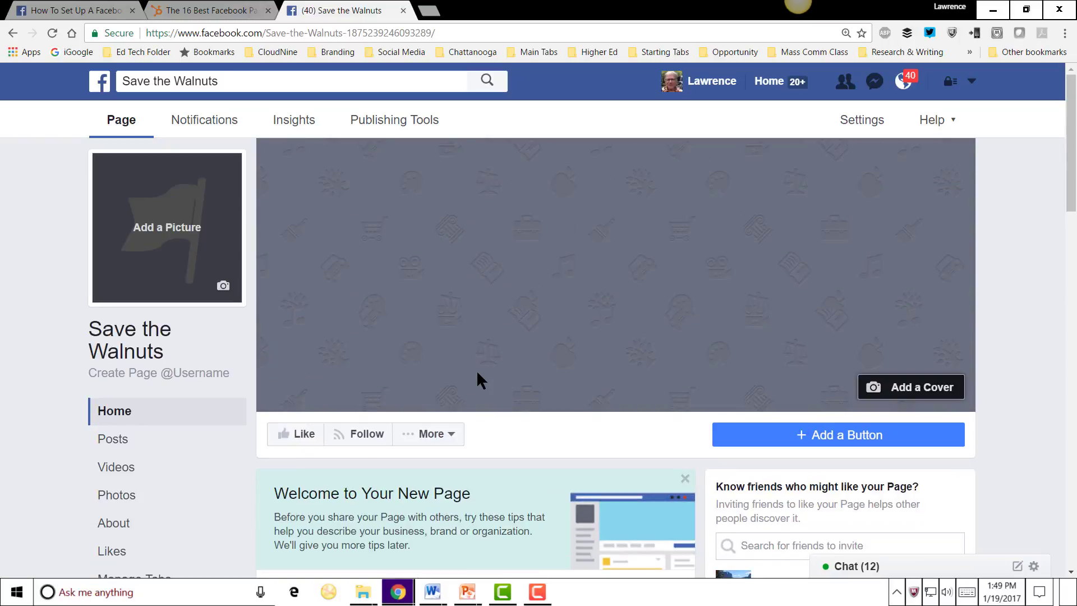
pyautogui.scroll(-3, 521, 342)
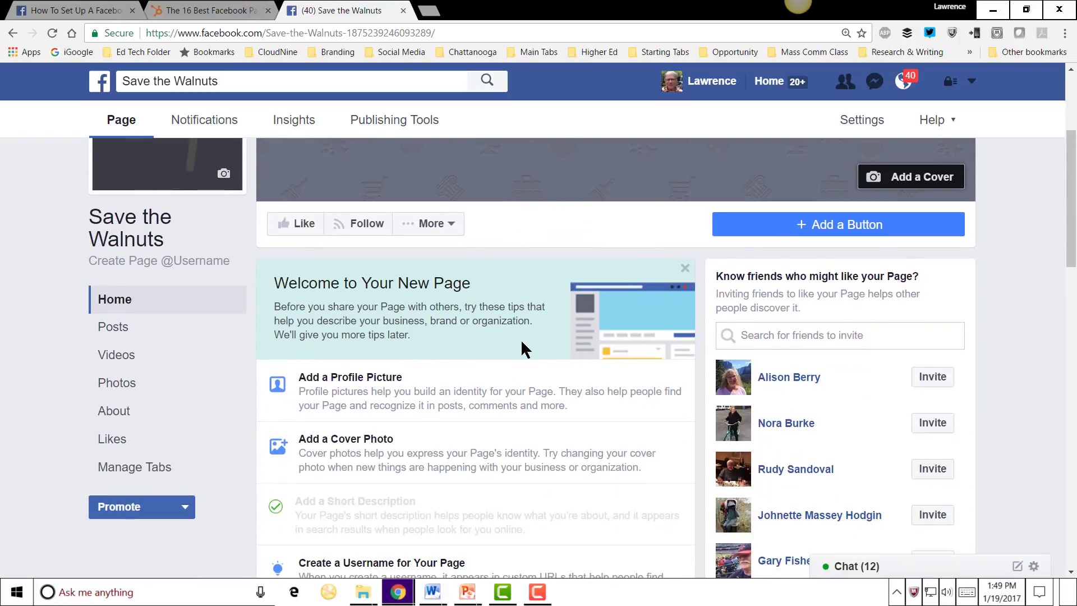
pyautogui.scroll(-2, 505, 346)
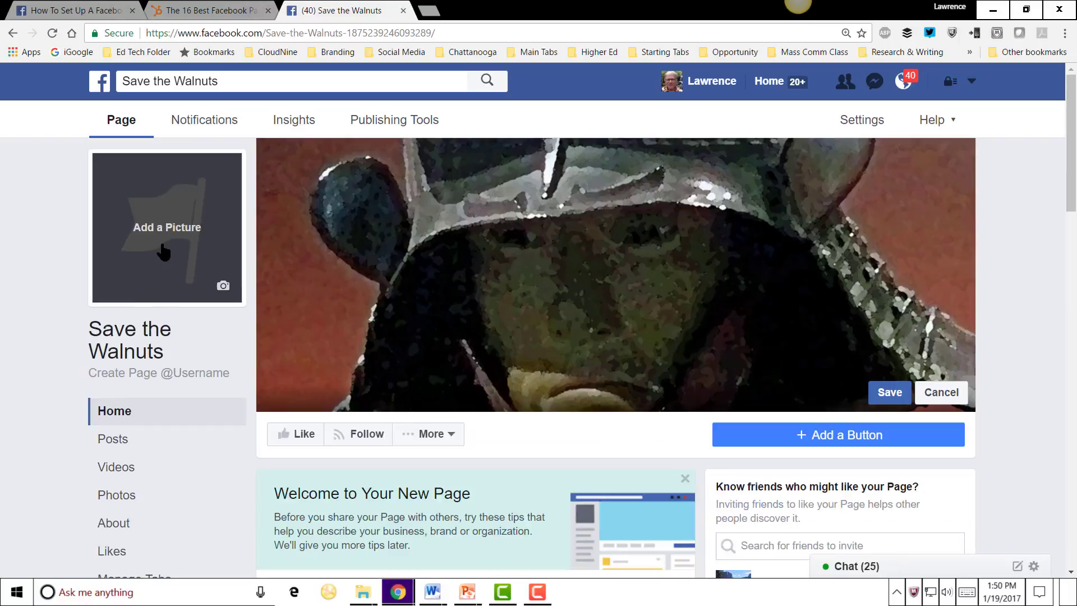
pyautogui.click(164, 252)
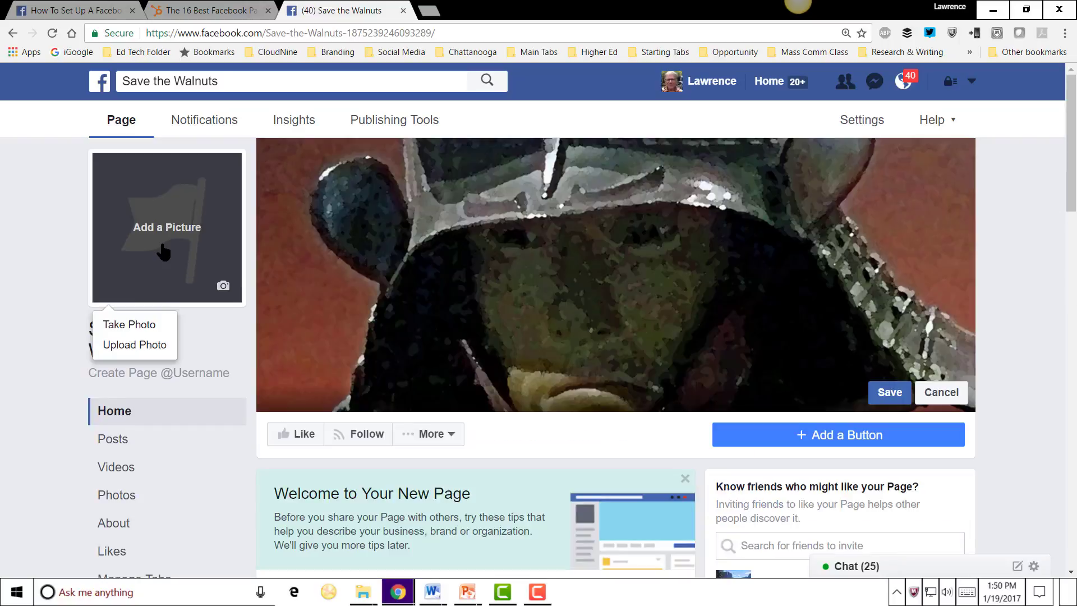
pyautogui.click(125, 346)
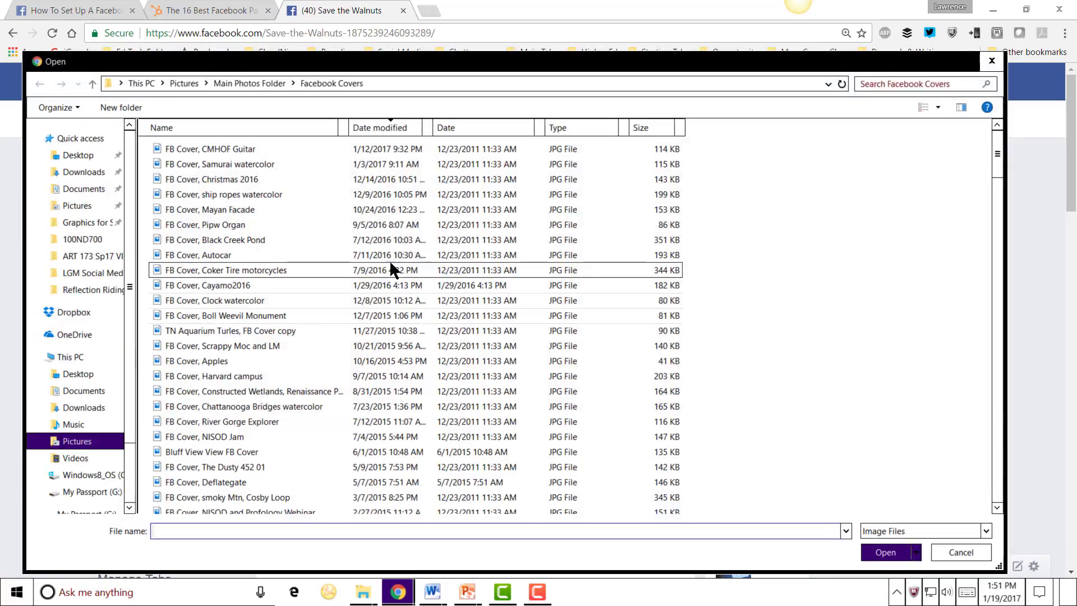
pyautogui.click(235, 83)
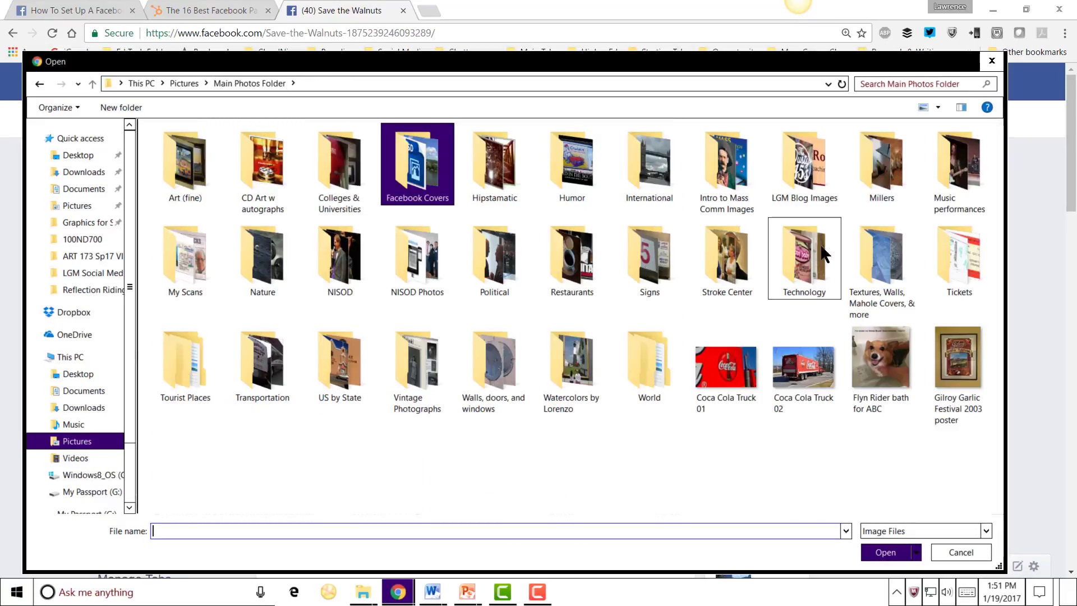
pyautogui.click(892, 185)
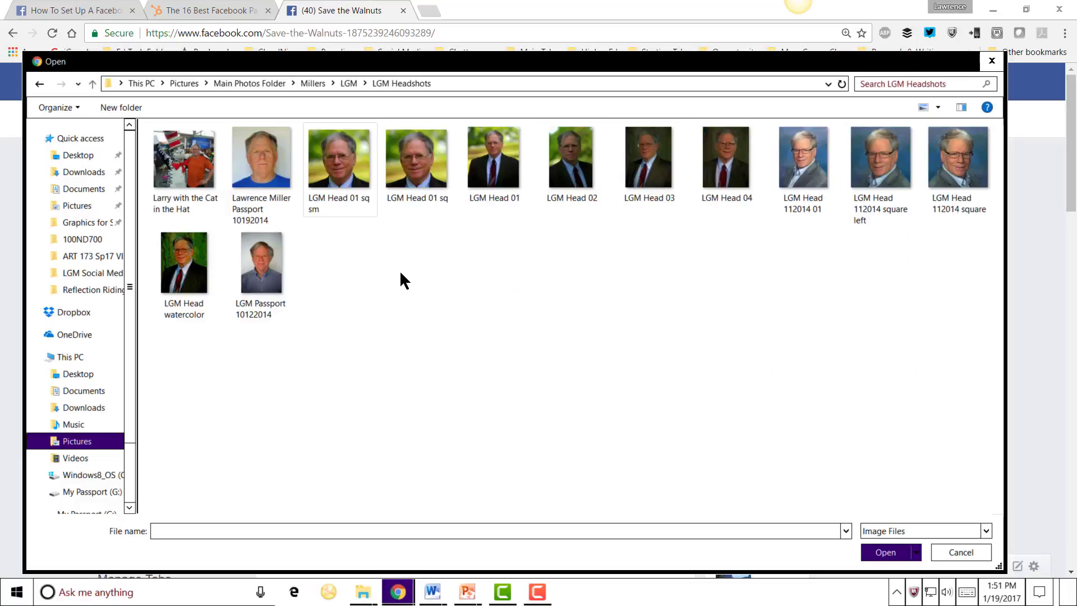
pyautogui.doubleClick(415, 165)
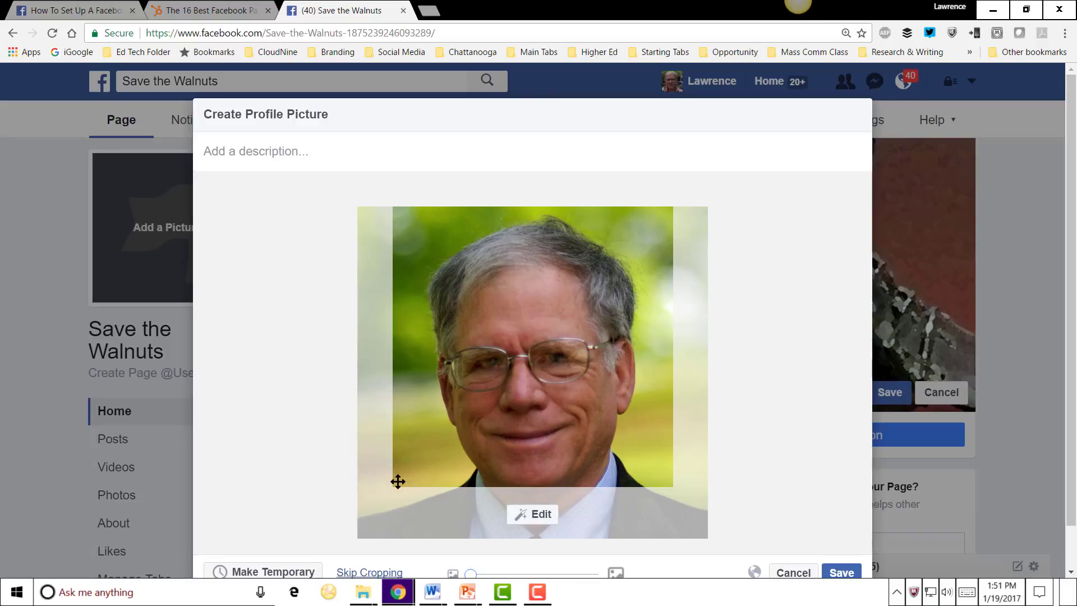
# - Reposition the headshot slightly within the crop frame and save it as the profile picture
pyautogui.moveTo(393, 487)
pyautogui.mouseDown()
pyautogui.moveTo(369, 516)
pyautogui.moveTo(428, 505)
pyautogui.moveTo(400, 492)
pyautogui.mouseUp()
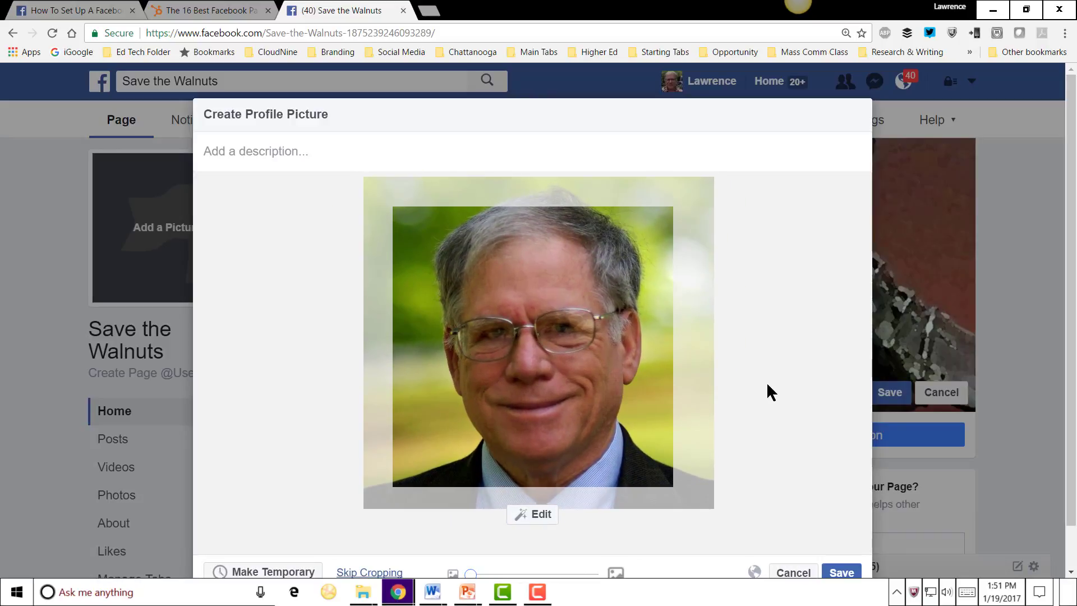
pyautogui.scroll(-1, 770, 410)
pyautogui.click(840, 525)
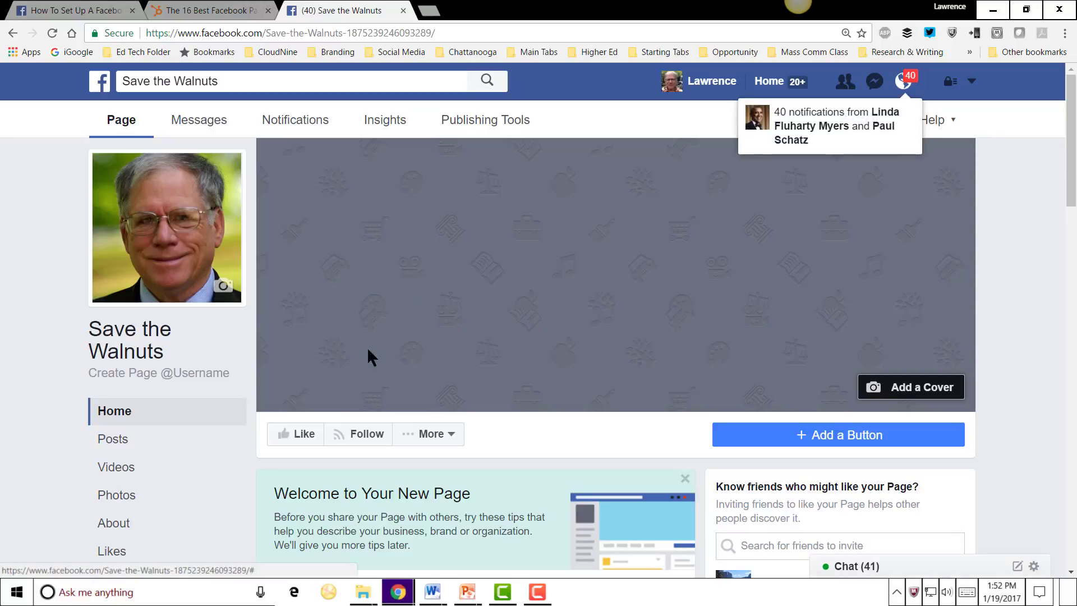
# - Start uploading a cover photo from the computer and browse to the Facebook Covers folder in Main Photos Folder
pyautogui.scroll(-1, 102, 348)
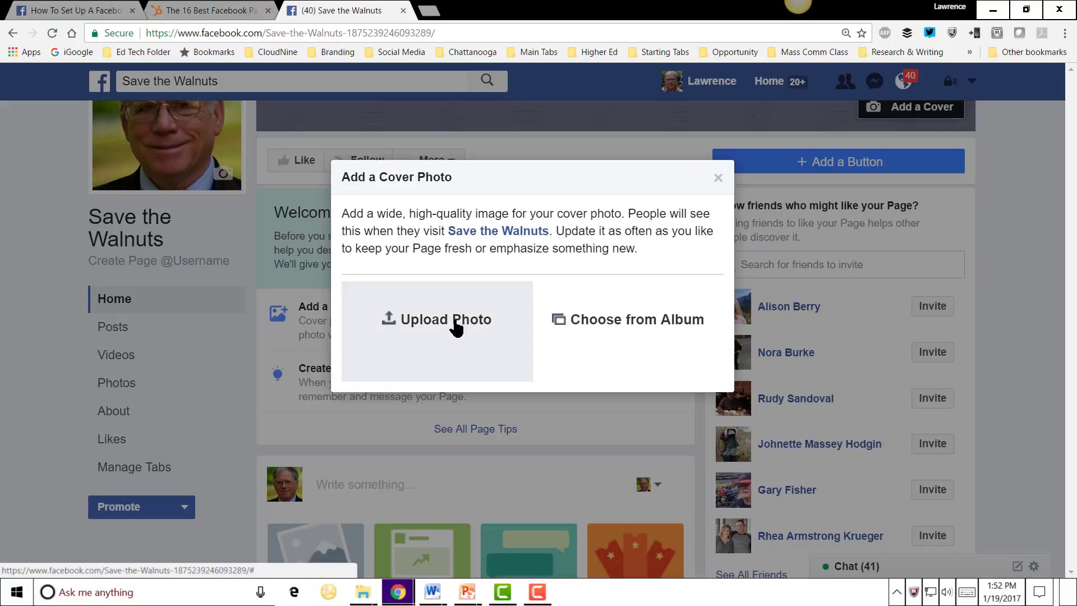
pyautogui.click(457, 325)
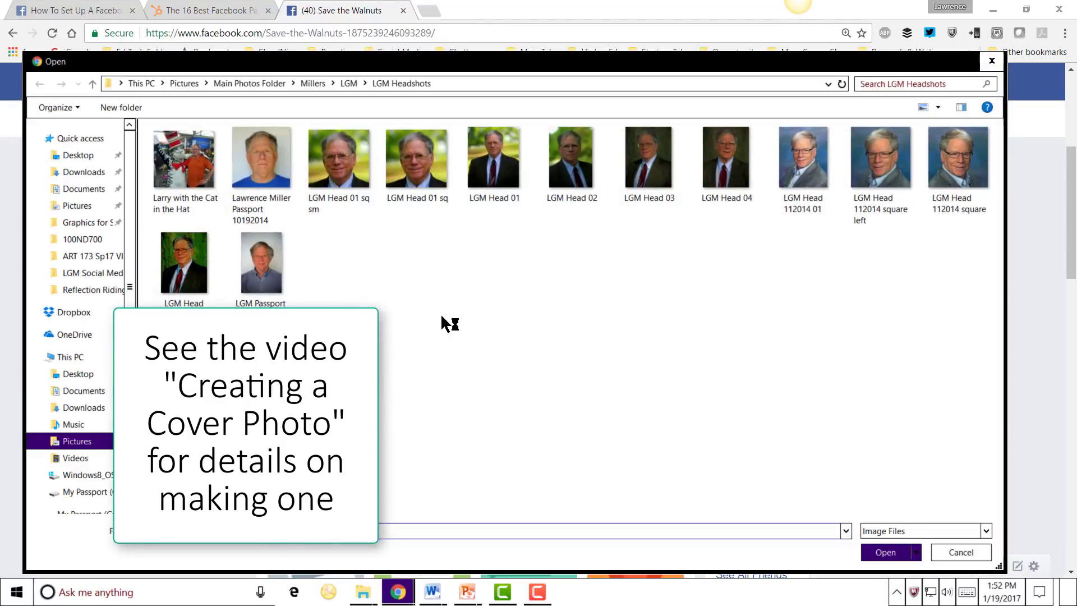
pyautogui.click(262, 83)
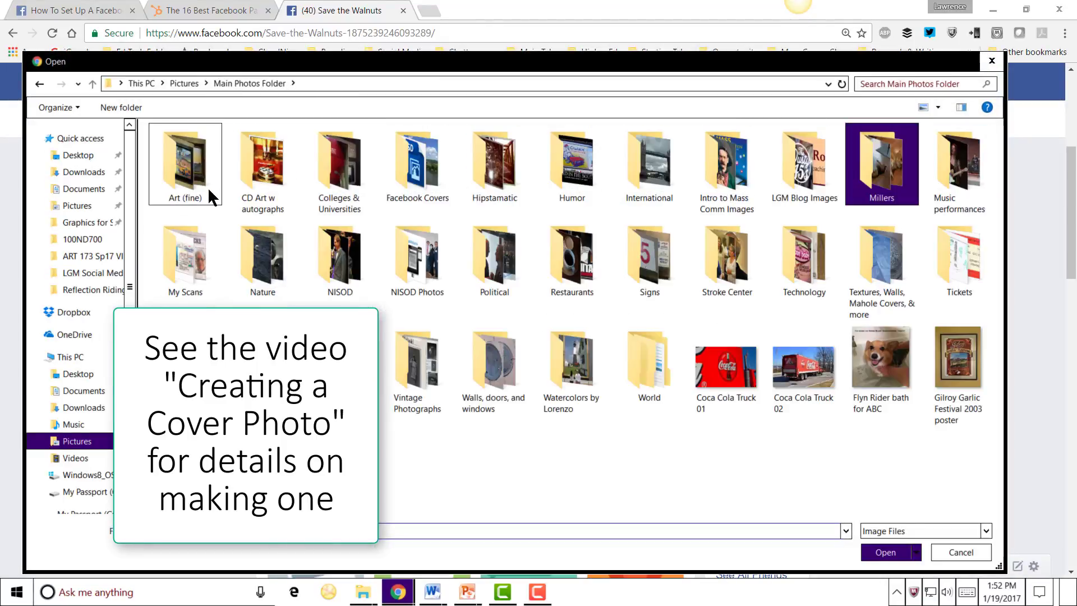
pyautogui.click(400, 164)
pyautogui.doubleClick(401, 163)
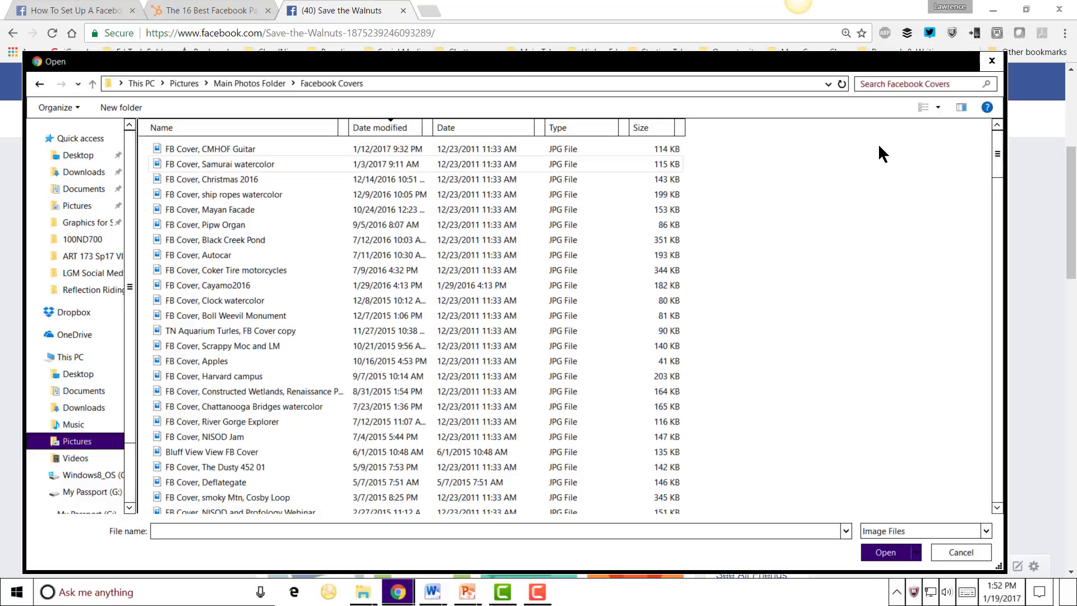
# - Display the folder's images as extra large icons and upload "FB Cover Millstone" as the page's cover photo
pyautogui.click(938, 105)
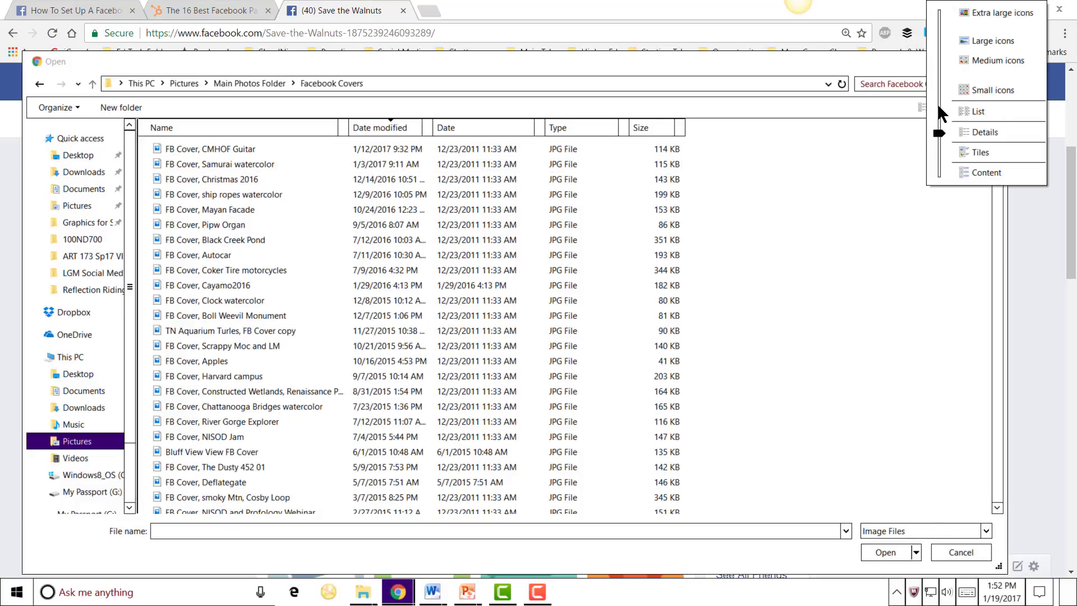
pyautogui.click(970, 17)
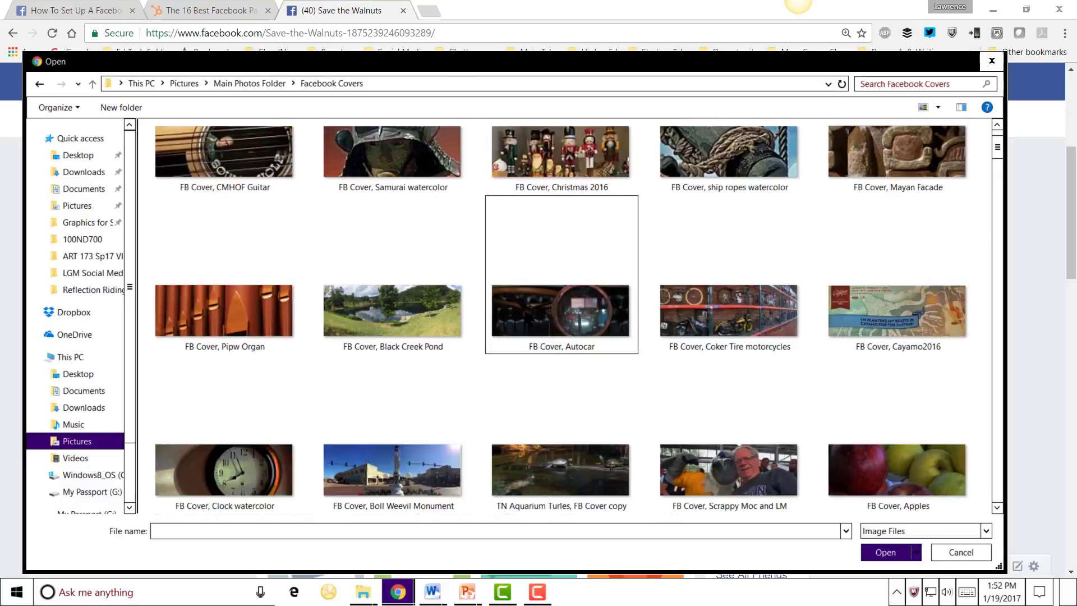
pyautogui.scroll(-6, 476, 313)
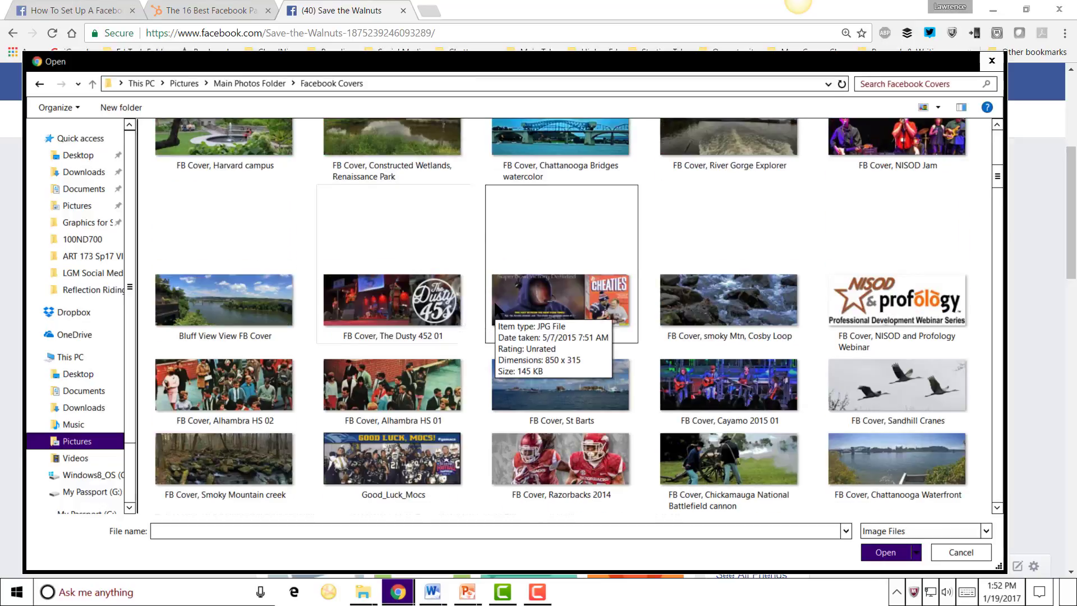
pyautogui.scroll(-3, 526, 315)
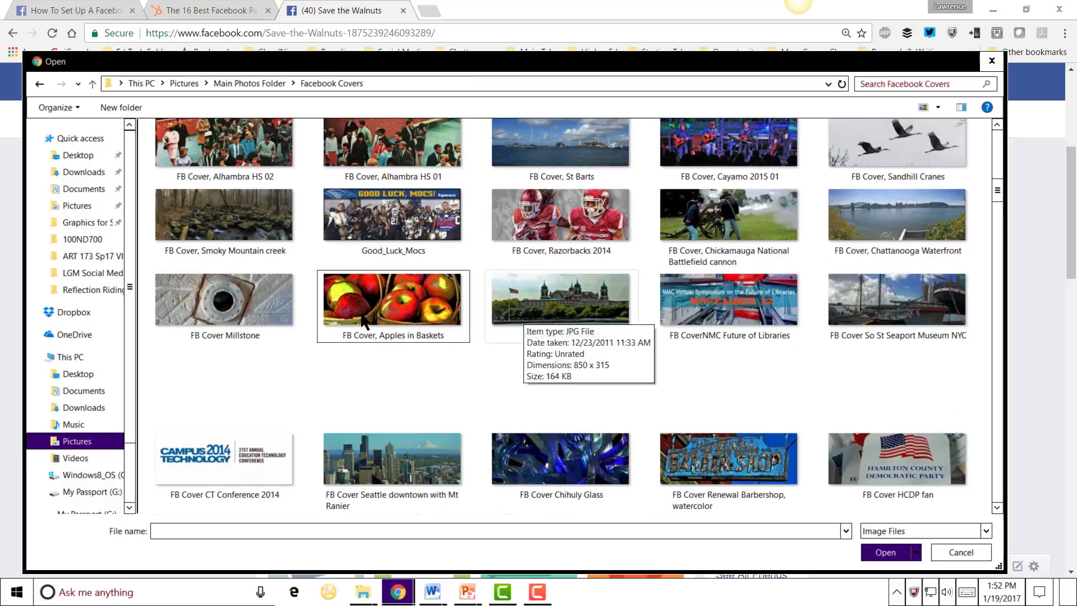
pyautogui.click(232, 297)
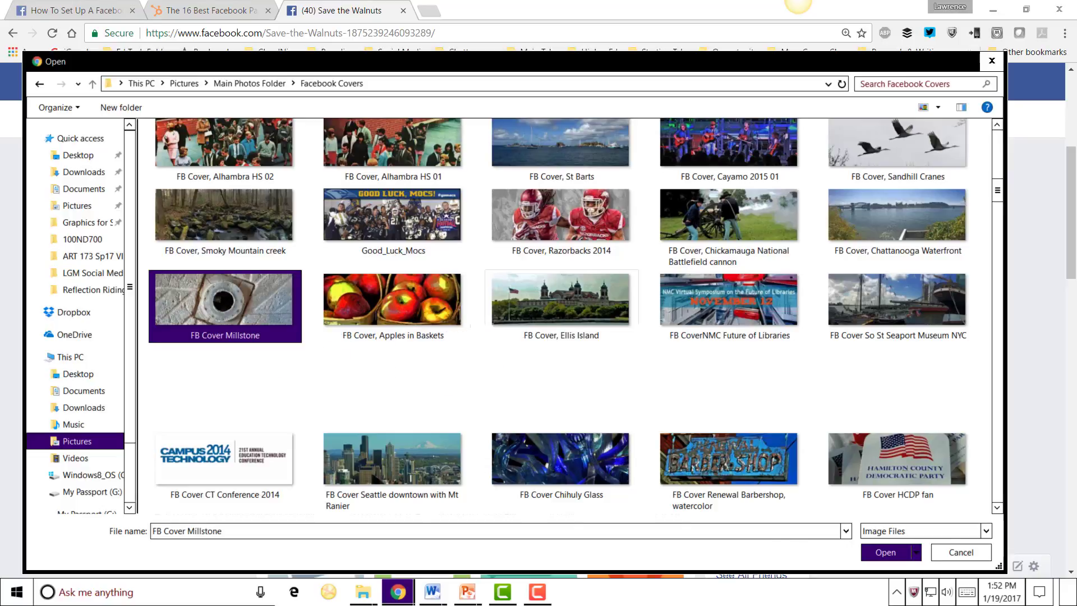
pyautogui.doubleClick(221, 292)
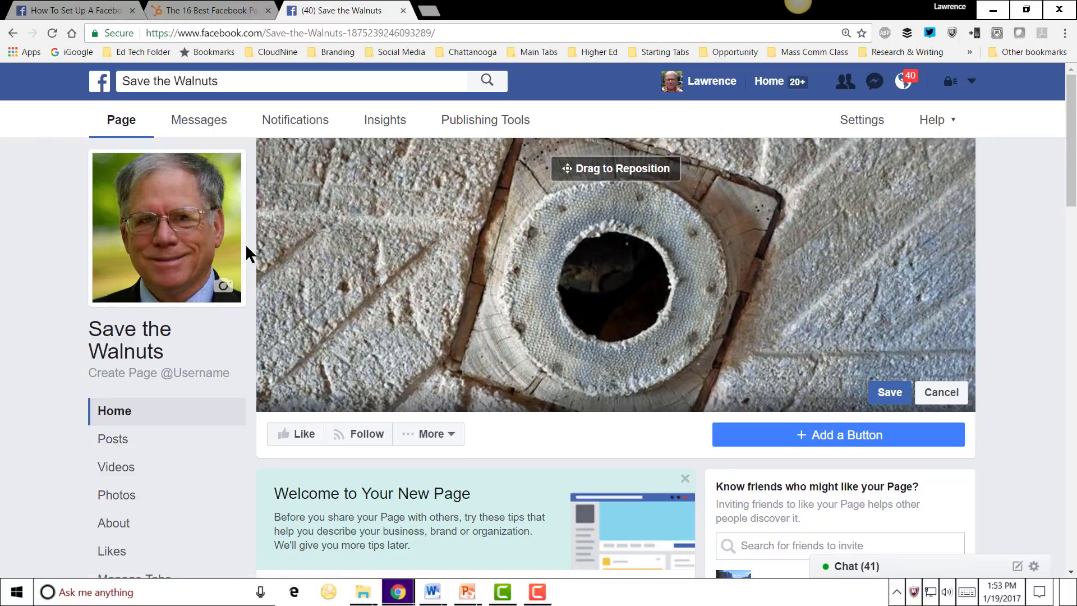
# - Look over the page with the uploaded cover image, including the welcome tips and friend invitation section
pyautogui.scroll(-3, 399, 410)
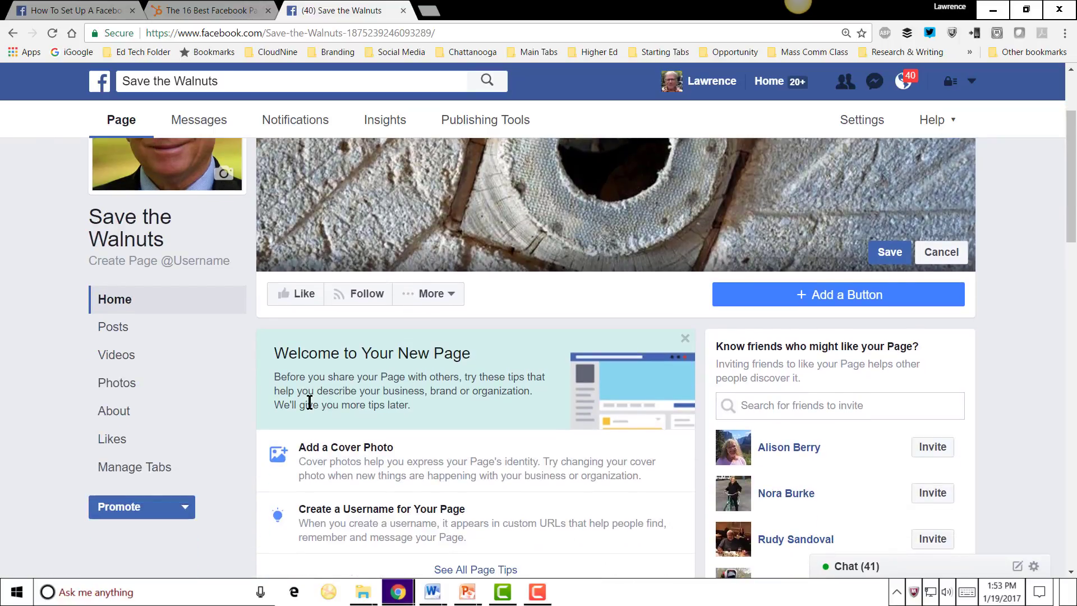
pyautogui.scroll(-3, 337, 410)
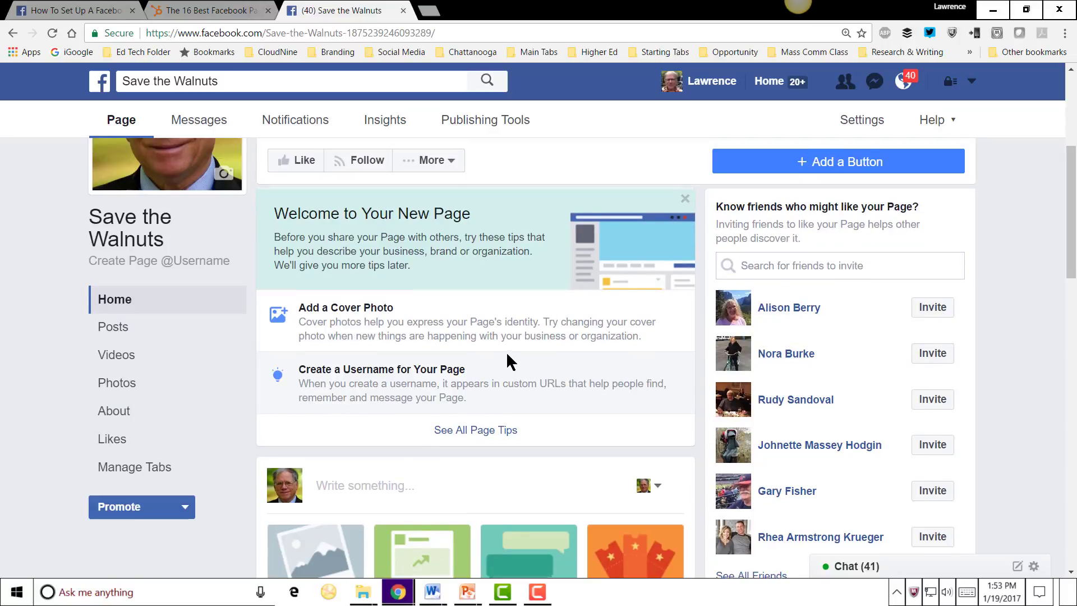
pyautogui.scroll(4, 506, 354)
pyautogui.scroll(2, 503, 349)
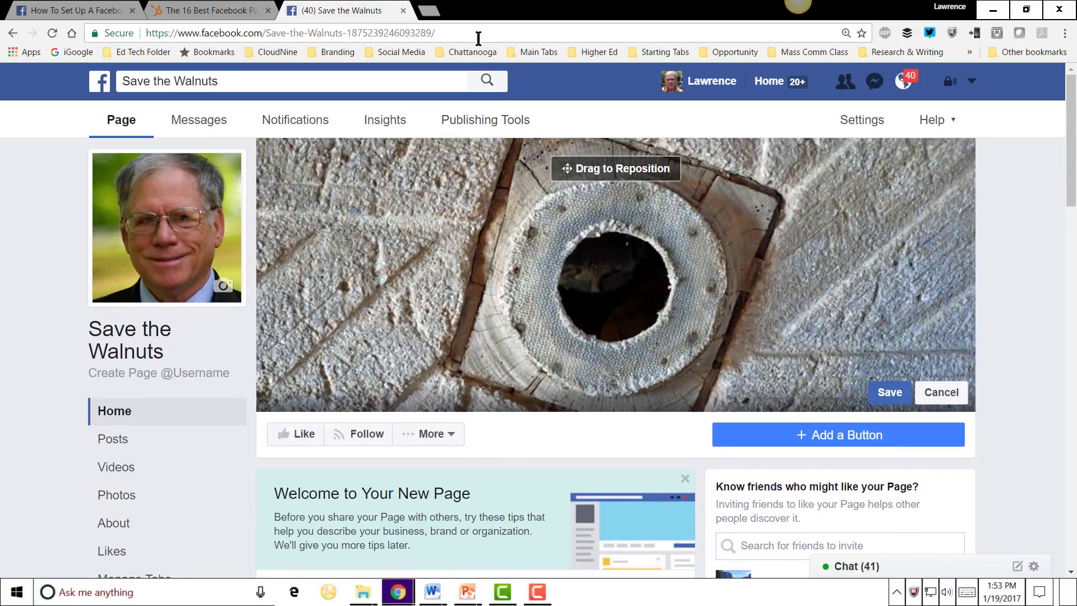
# - Switch to the Facebook Business guide "Setting up your Page" and look over its introduction and page creation option
pyautogui.click(90, 8)
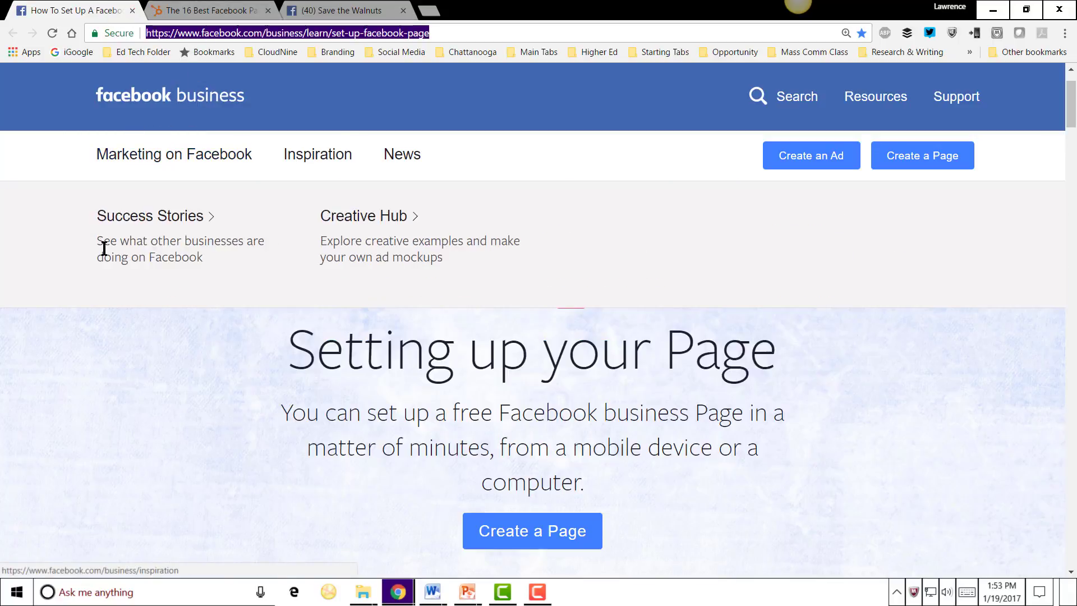
pyautogui.scroll(-3, 699, 239)
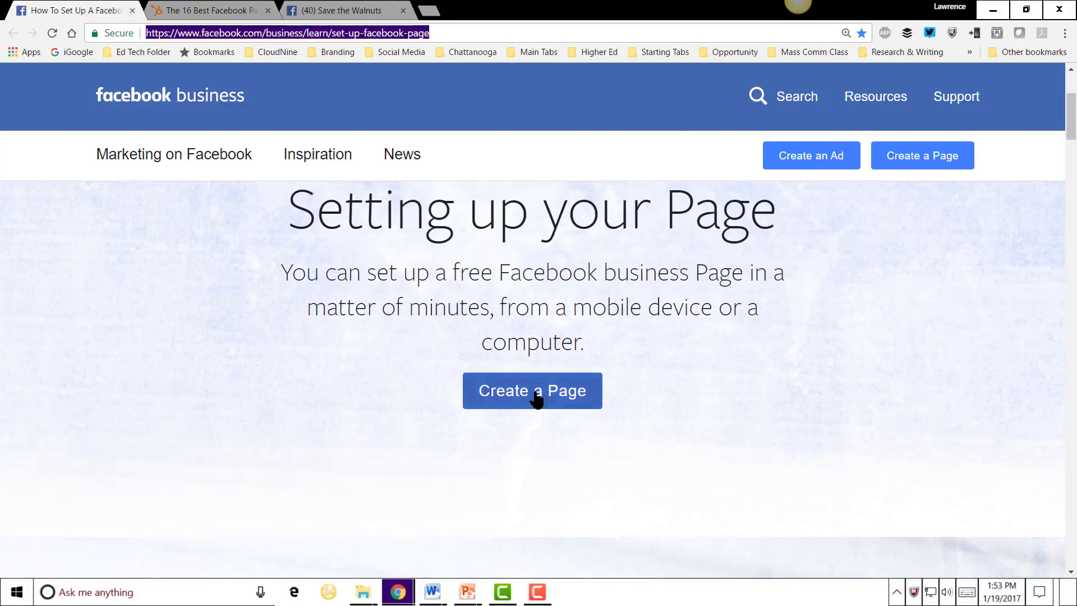
pyautogui.scroll(3, 505, 272)
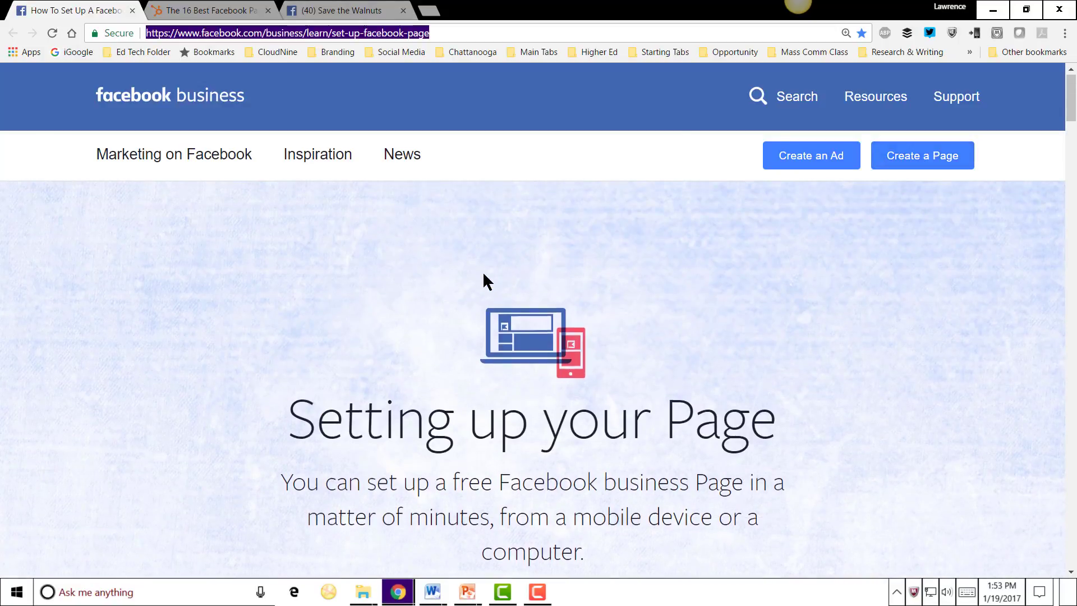